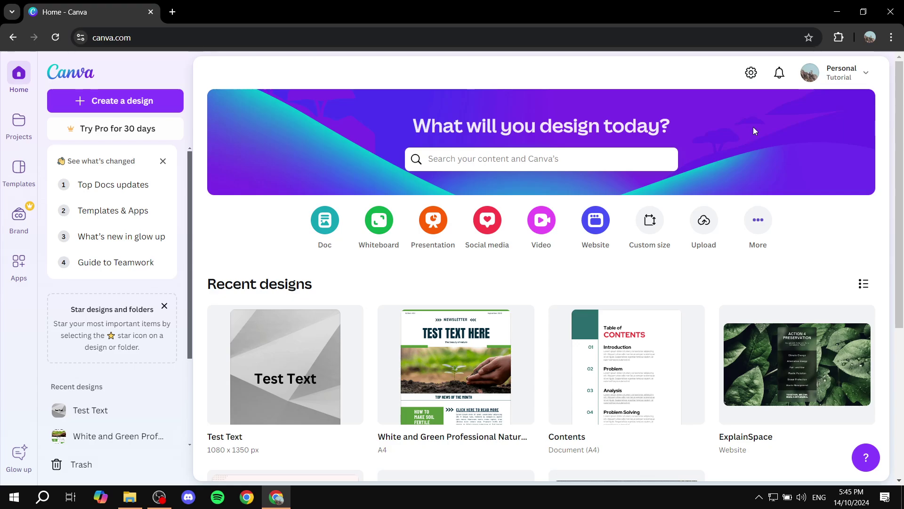
Search templates for 'spreadsheet' and preview the Spending Tracker template
left_click(614, 154)
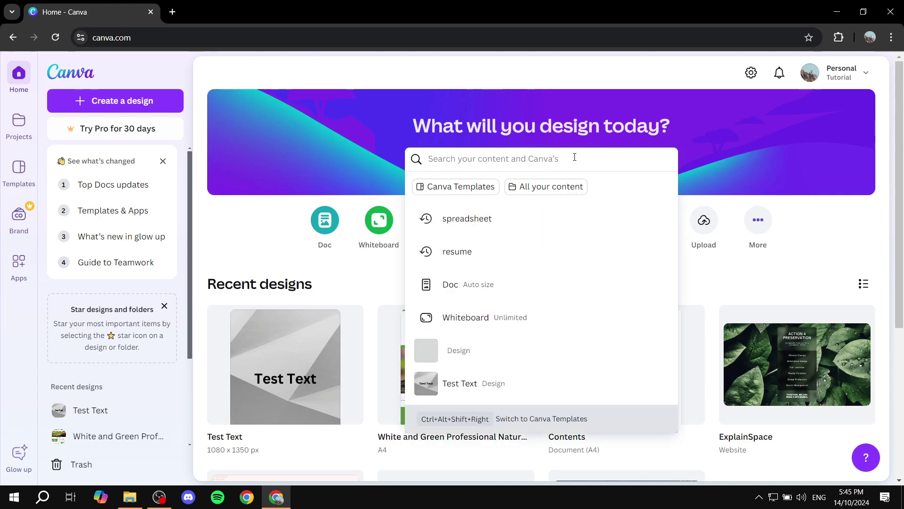
left_click(459, 226)
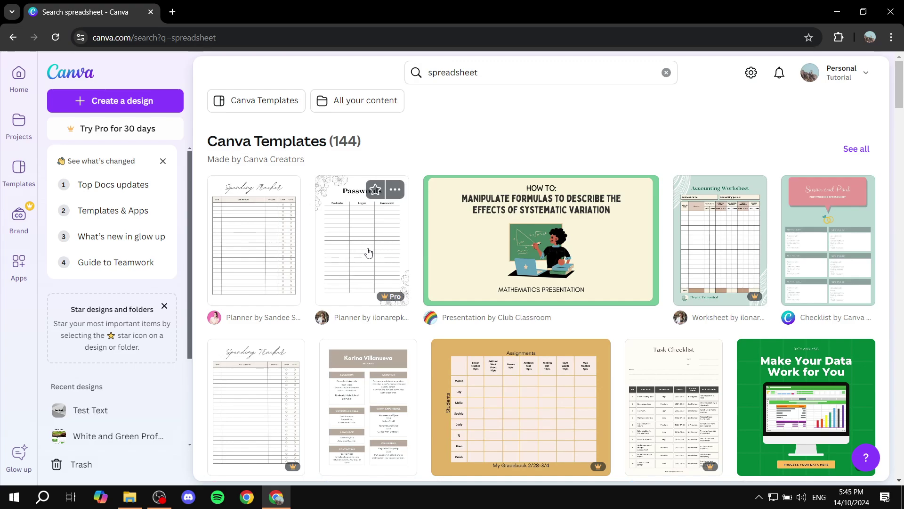
left_click(270, 229)
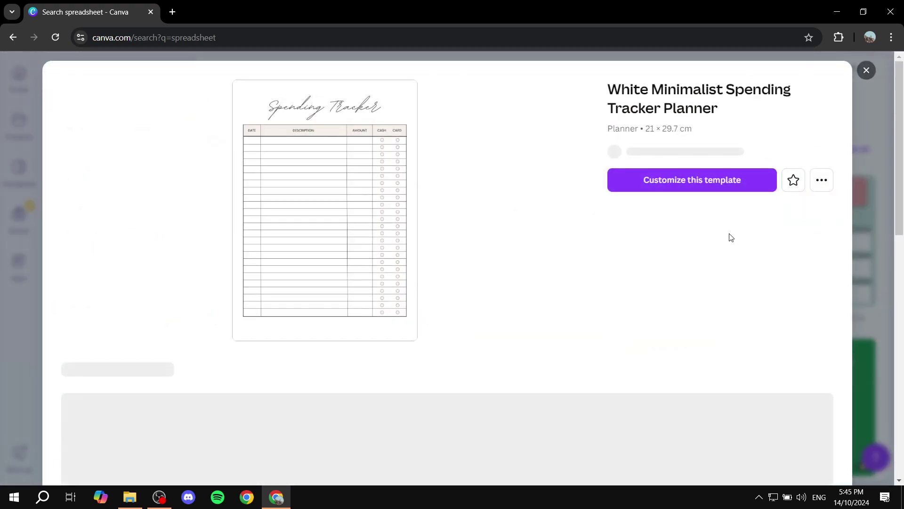
left_click(867, 70)
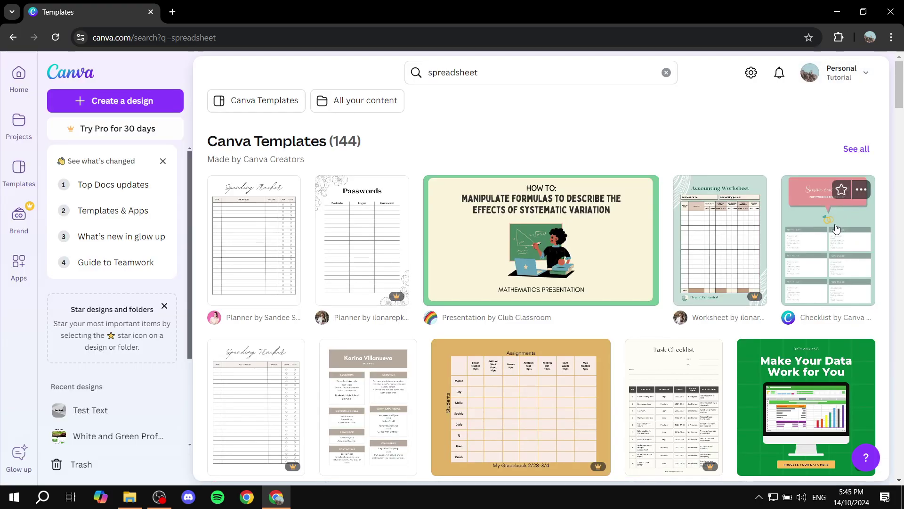
Browse the spreadsheet results and preview the Spending Tracker template once more
scroll(833, 226, "down", 2)
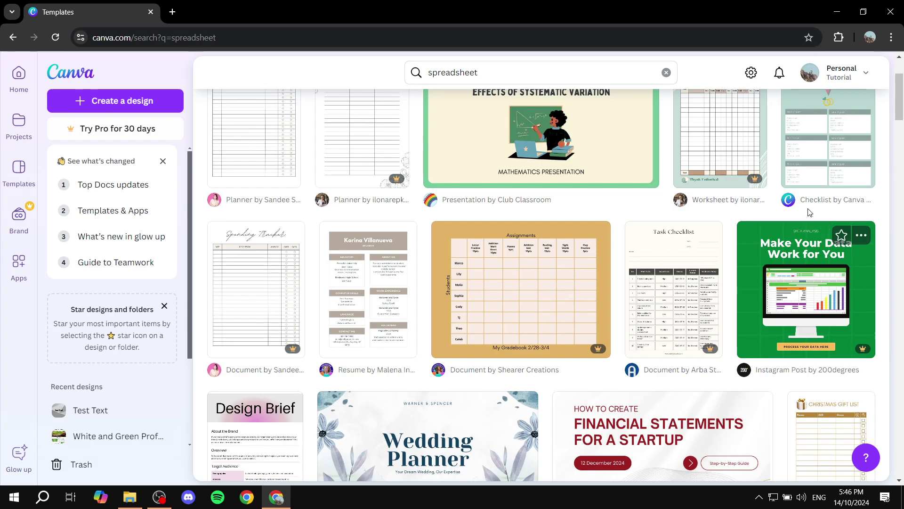
scroll(833, 166, "down", 5)
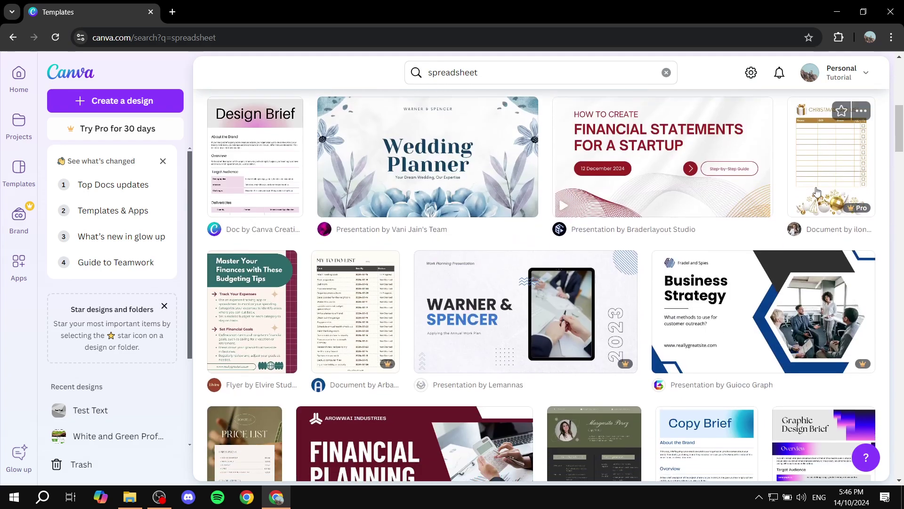
scroll(813, 203, "up", 6)
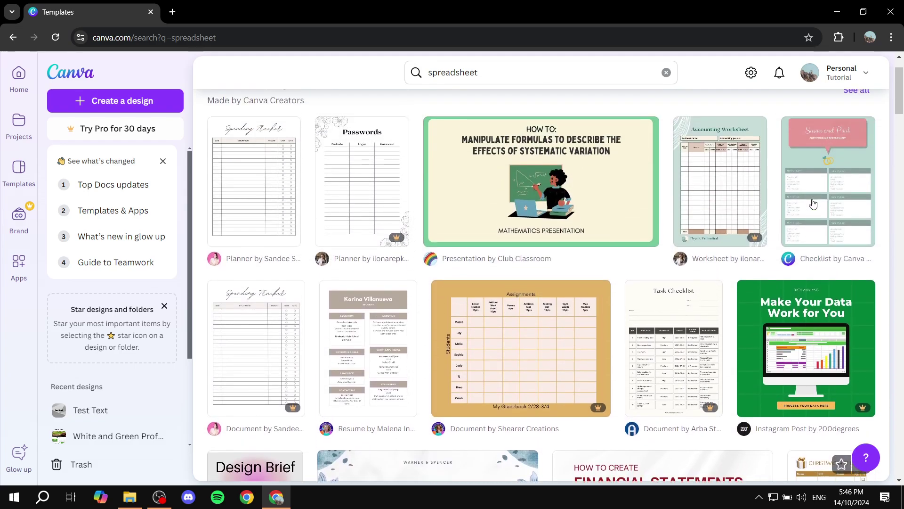
mouse_move(814, 203)
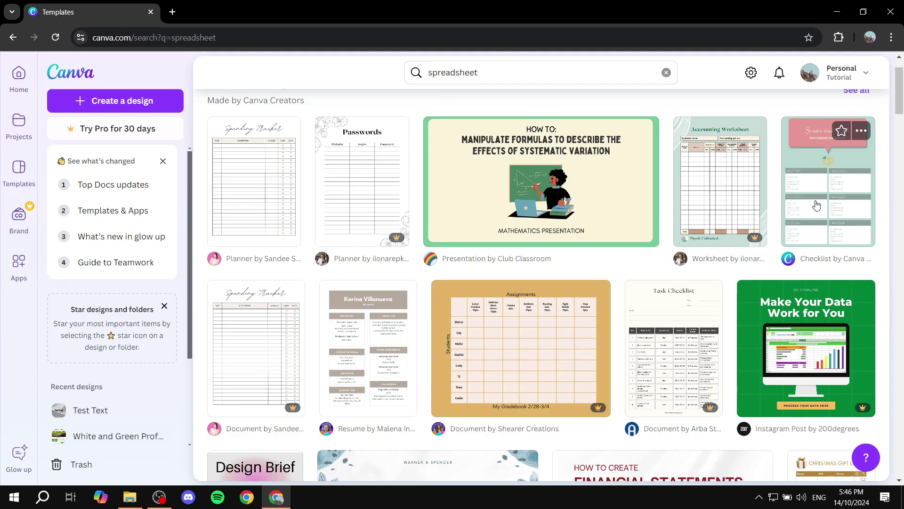
scroll(813, 203, "down", 4)
scroll(426, 228, "up", 5)
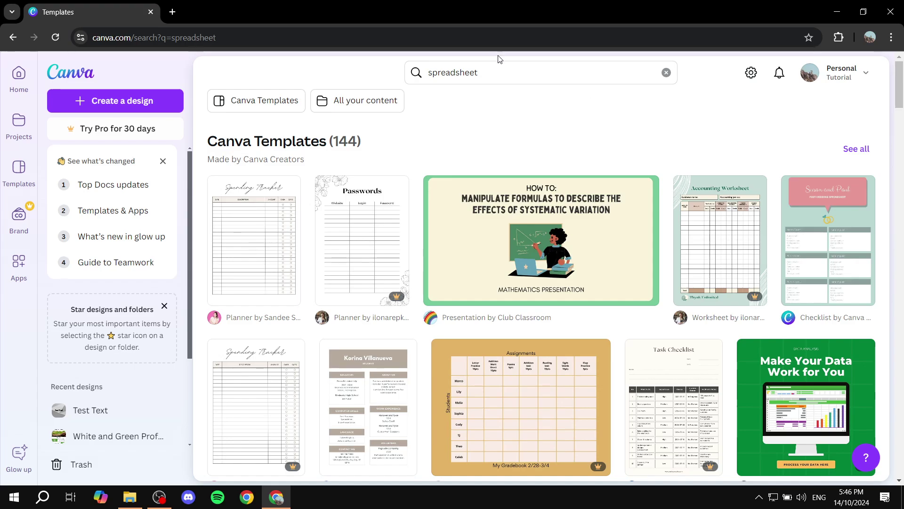
left_click(209, 226)
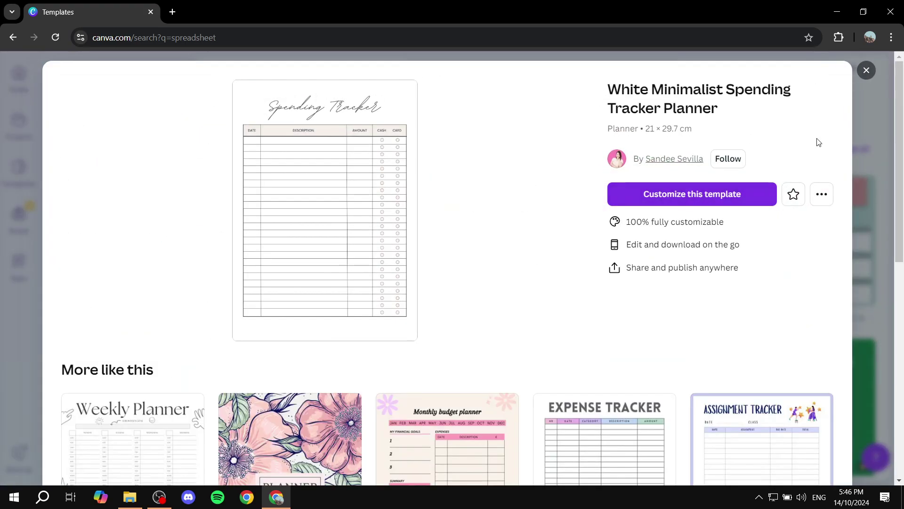
left_click(870, 69)
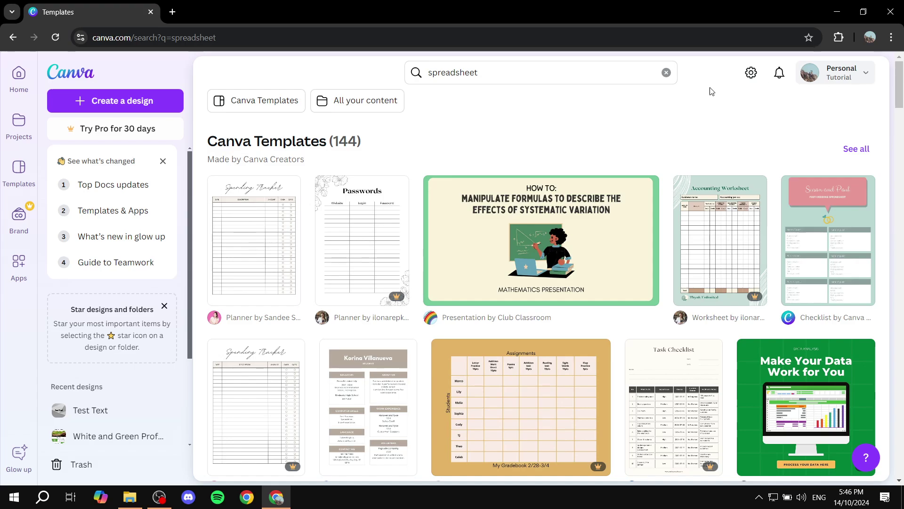
Return to the Canva home page and start creating a new design
left_click(19, 75)
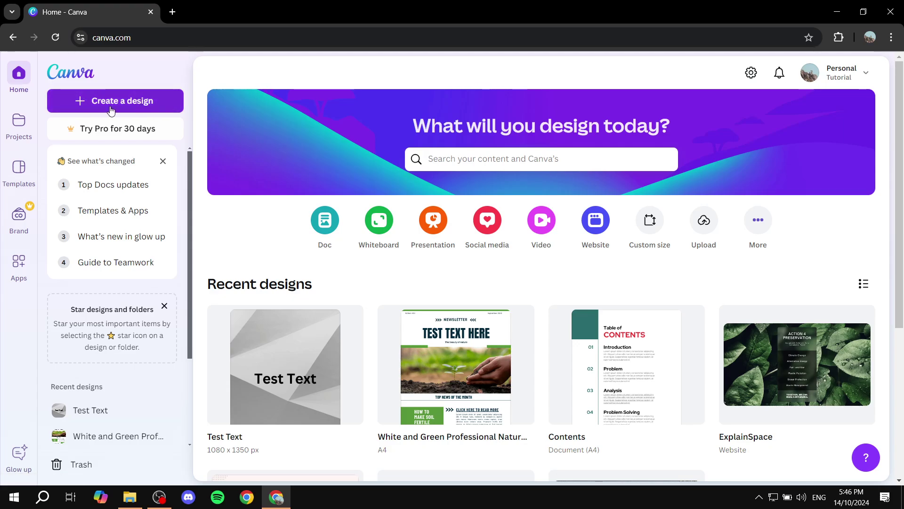
left_click(109, 103)
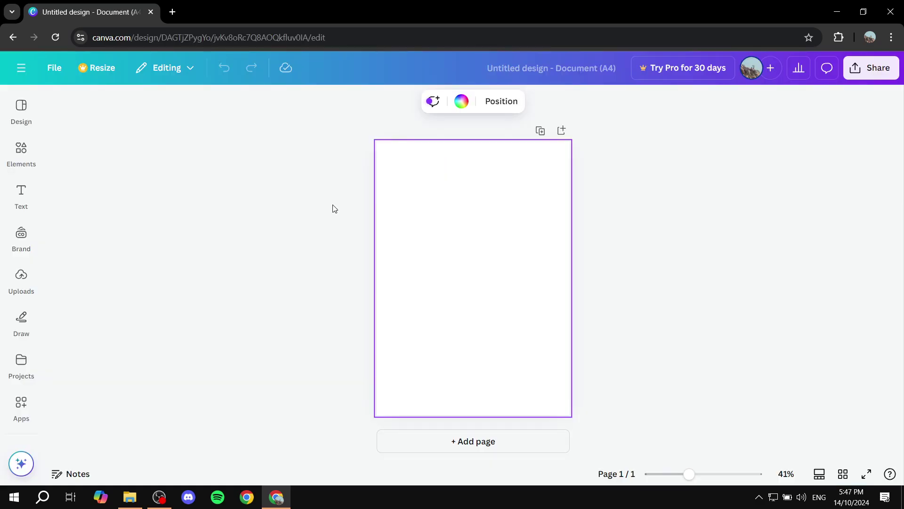
left_click(363, 187)
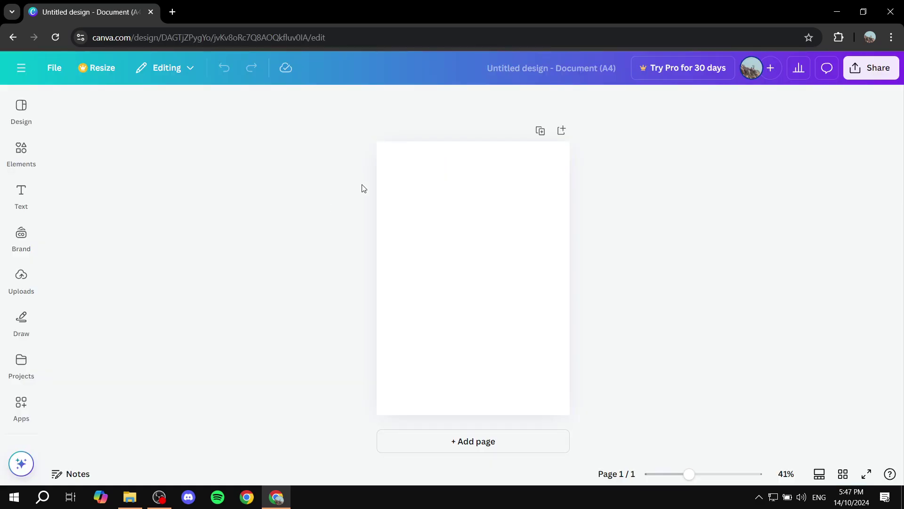
left_click(476, 185)
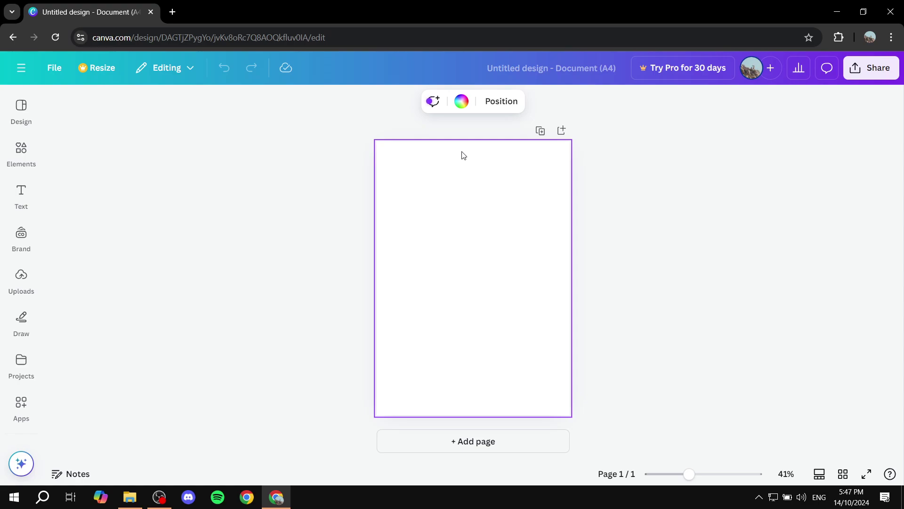
left_click(243, 259)
left_click(463, 246)
Show every table design from the Elements library's Tables section
left_click(21, 153)
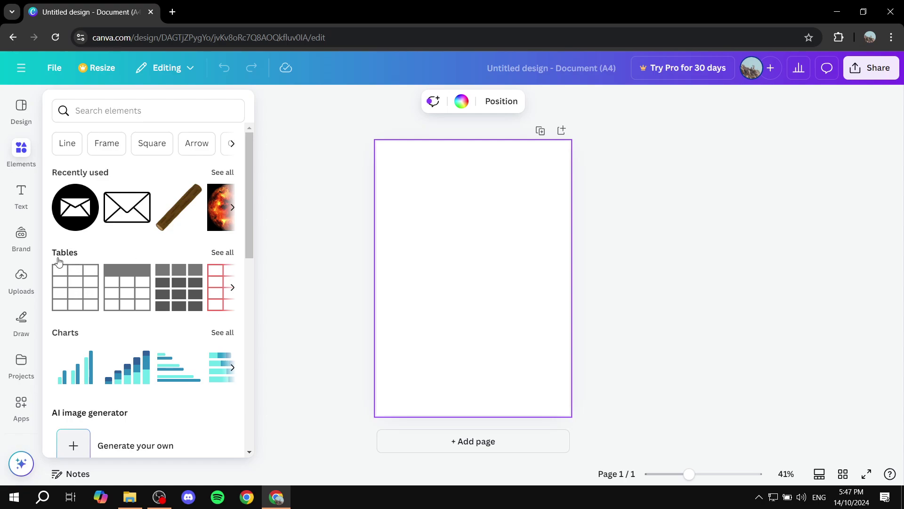
left_click(219, 253)
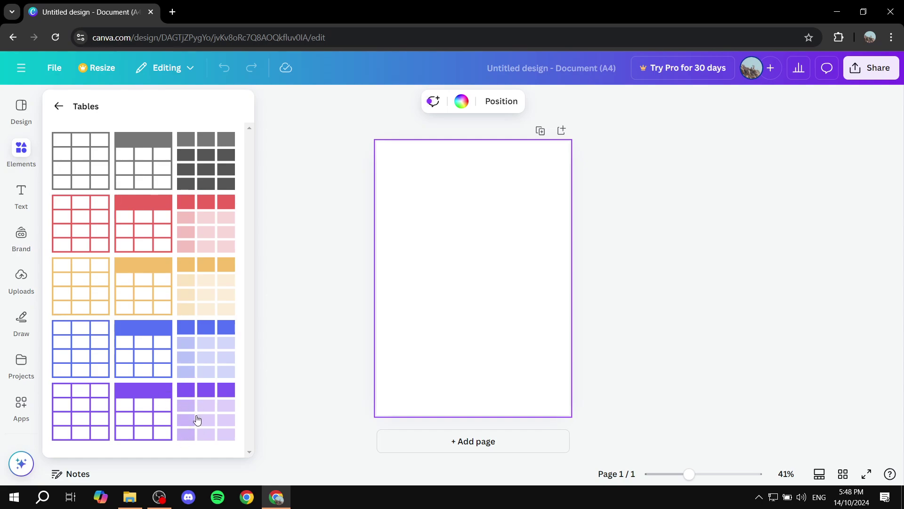
Add the light purple three-column table to the page and inspect its cell options
left_click(222, 403)
left_click(471, 269)
left_click(471, 269)
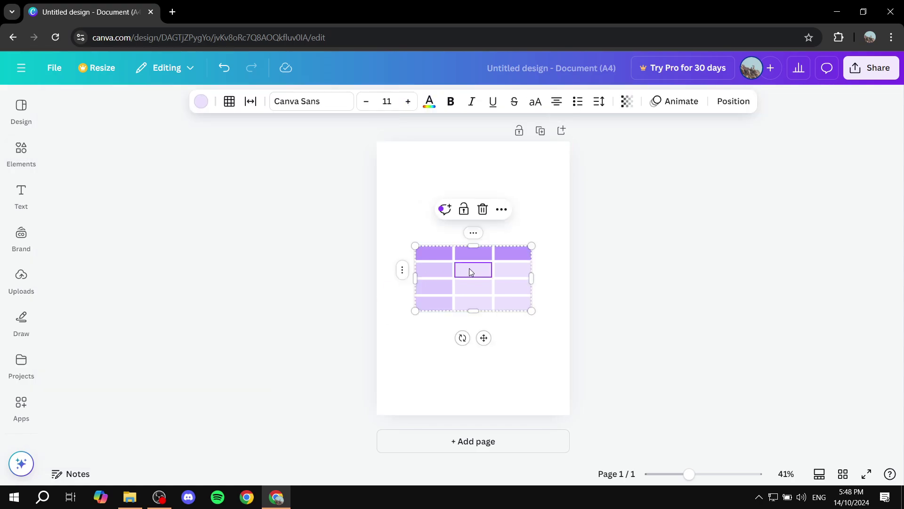
left_click(439, 238)
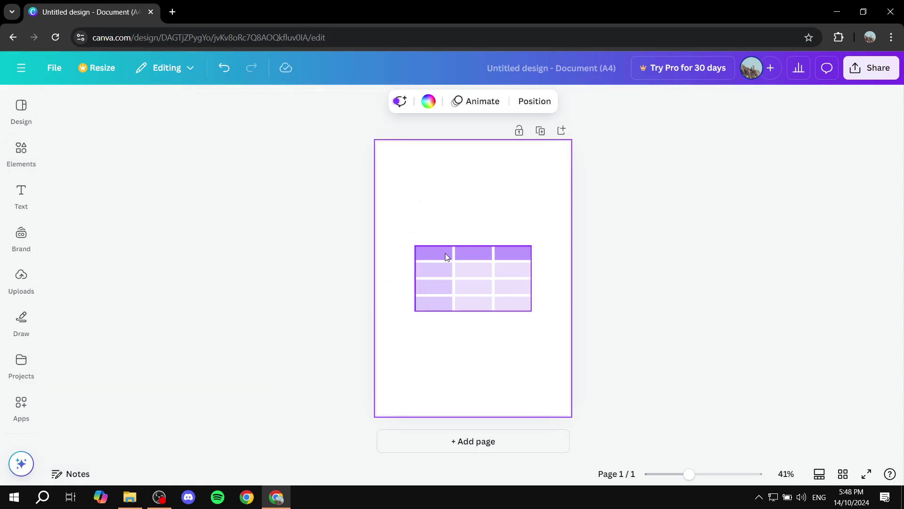
right_click(445, 253)
scroll(549, 296, "down", 1)
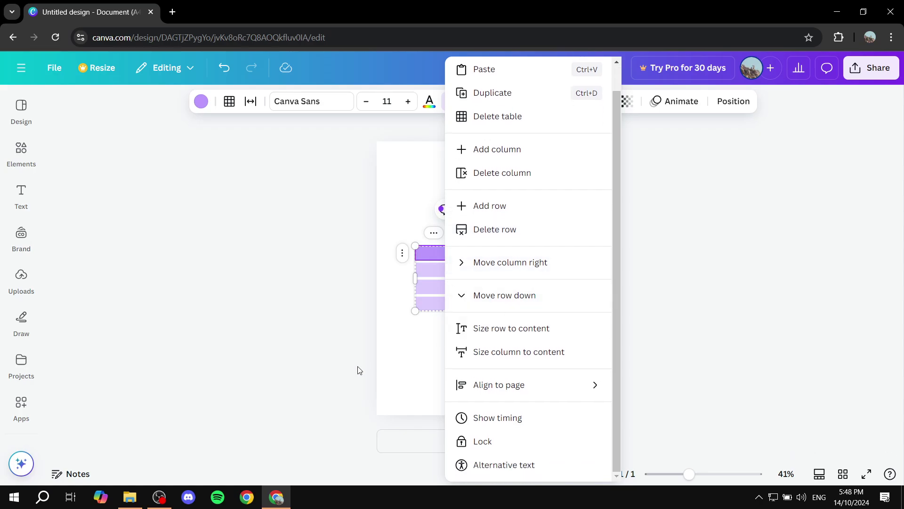
left_click(251, 360)
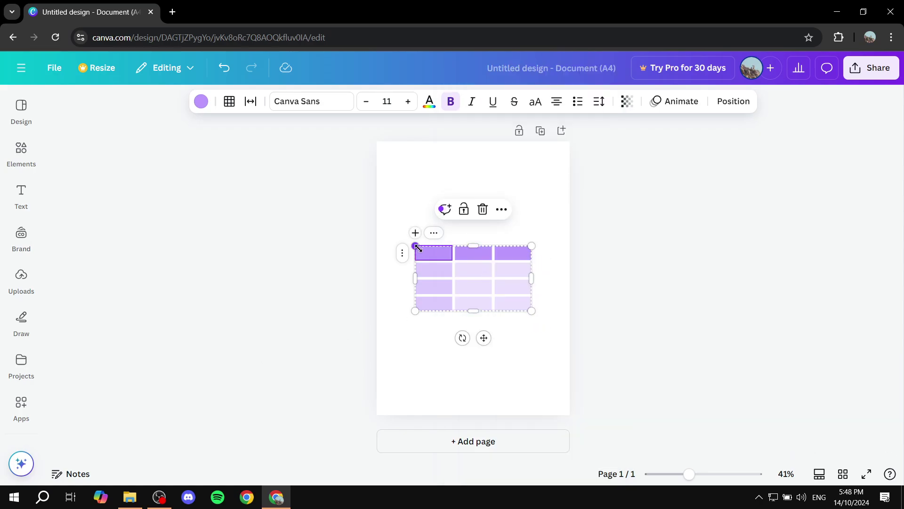
left_click(423, 223)
Move the table to the page top and stretch it to about 168 × 276
left_click(470, 275)
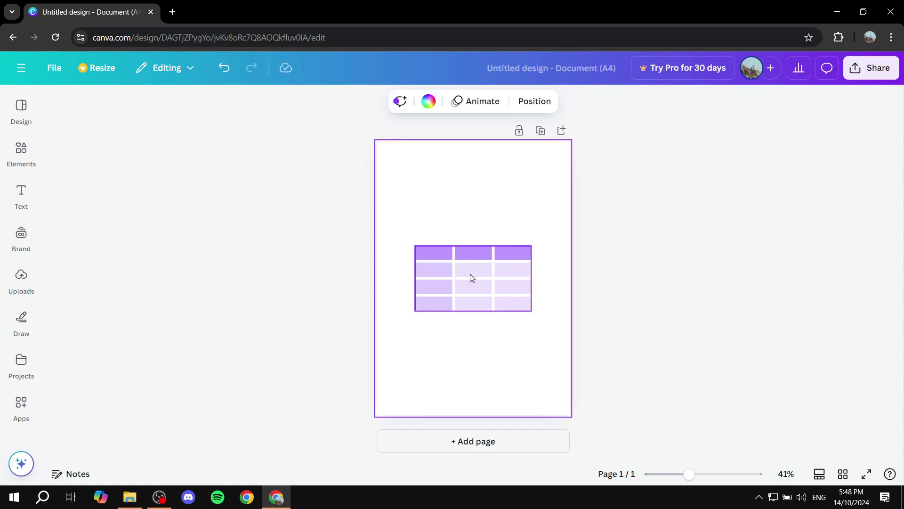
left_click_drag(470, 276, 448, 188)
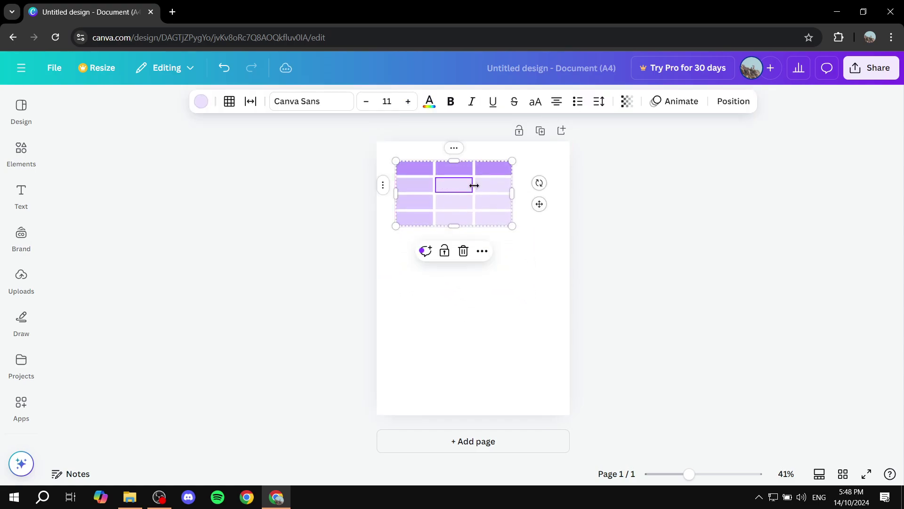
left_click_drag(512, 192, 551, 192)
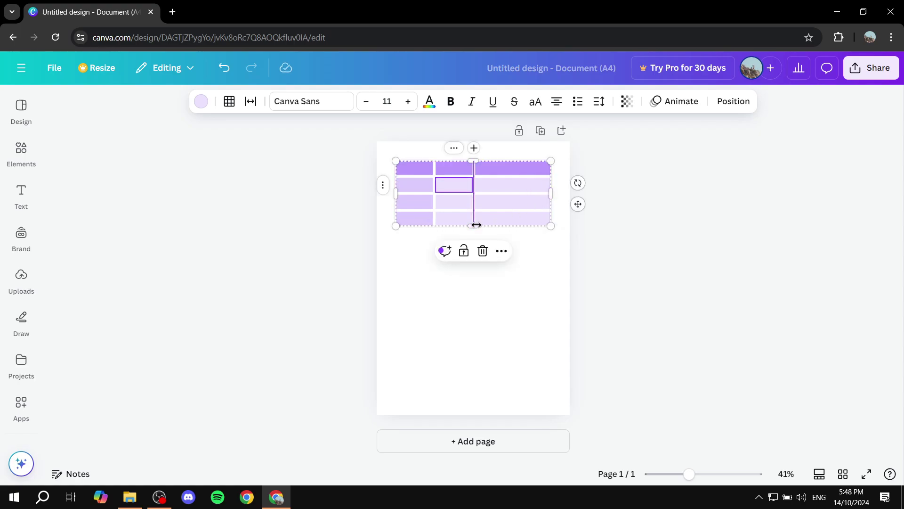
left_click_drag(473, 225, 475, 411)
left_click(376, 345)
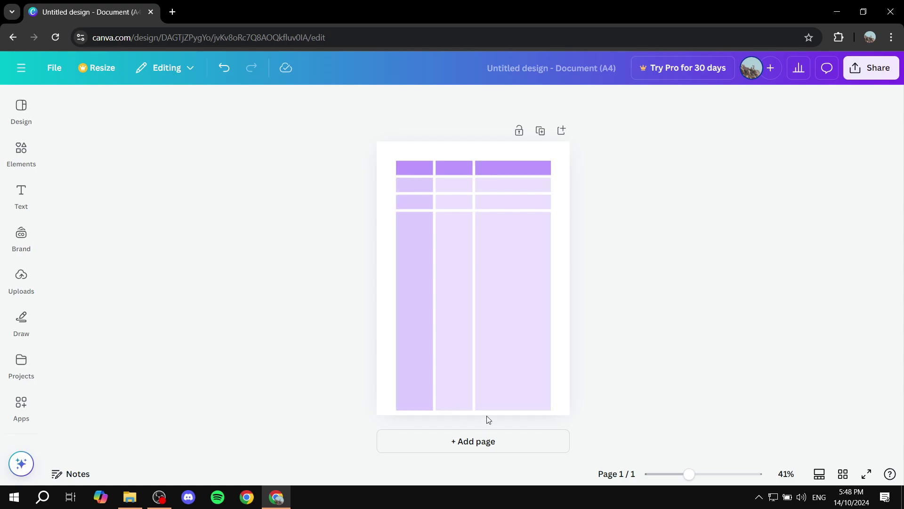
left_click(473, 406)
Extend the table to the page edge, add two columns, and resize the first column to about 112
left_click_drag(473, 411, 473, 414)
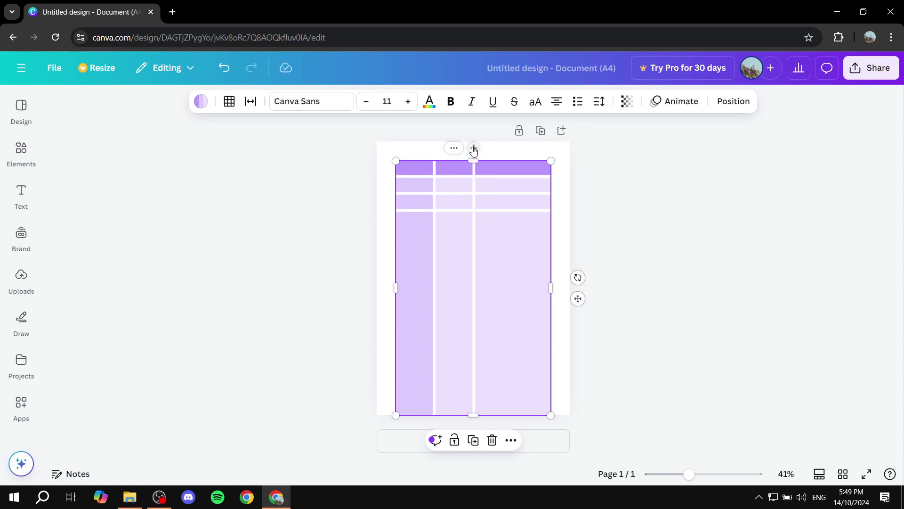
left_click(474, 149)
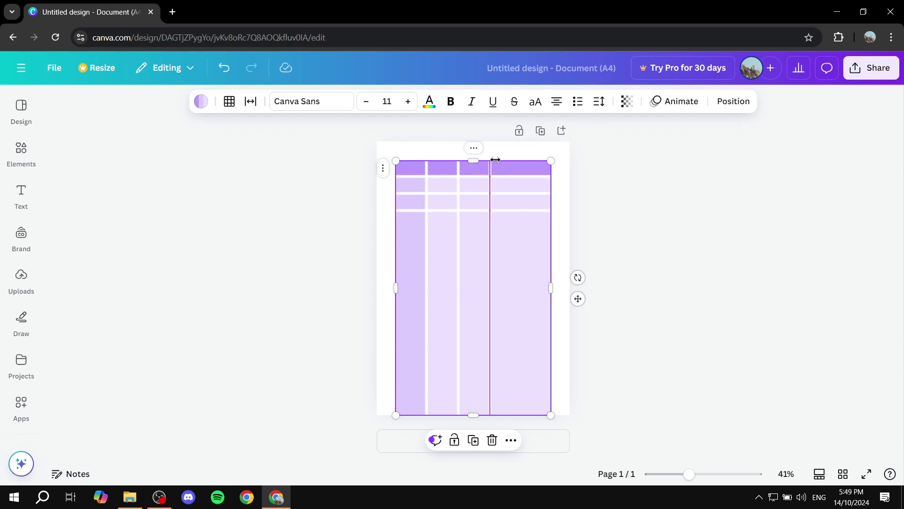
left_click(490, 149)
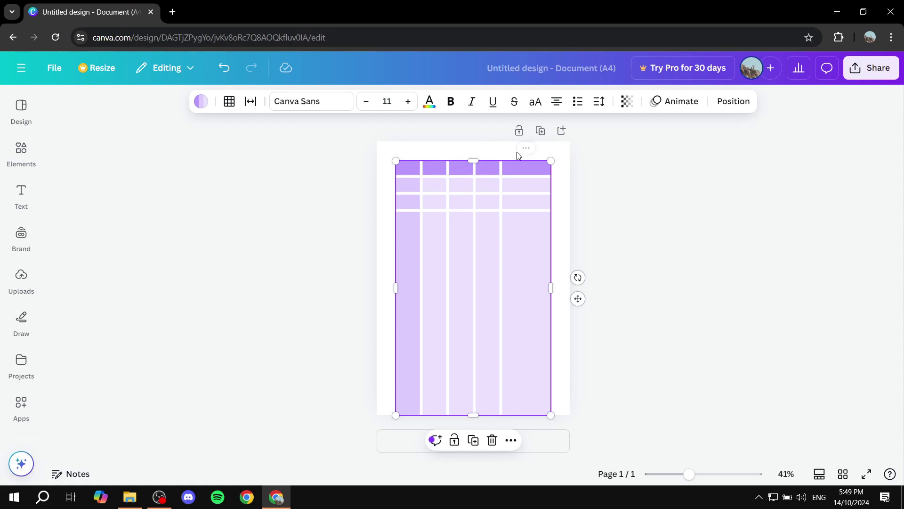
left_click(409, 170)
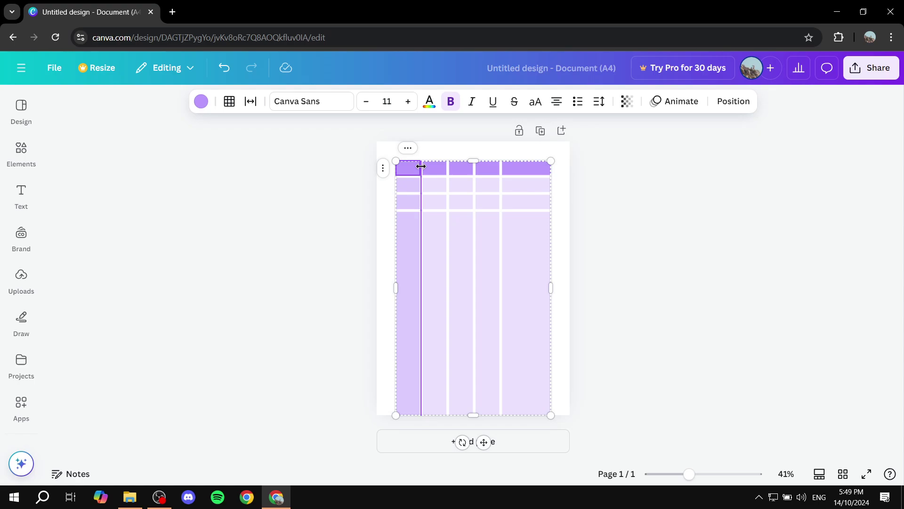
mouse_move(422, 166)
left_mouse_down()
mouse_move(441, 170)
mouse_move(417, 173)
left_mouse_up()
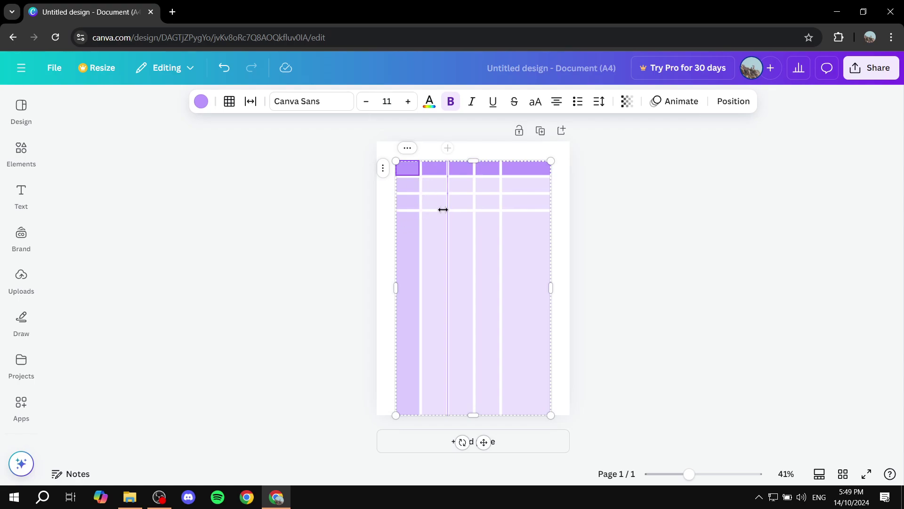
Adjust a row's height and insert six new rows, giving about ten rows
mouse_move(430, 211)
left_mouse_down()
mouse_move(433, 227)
mouse_move(433, 217)
left_mouse_up()
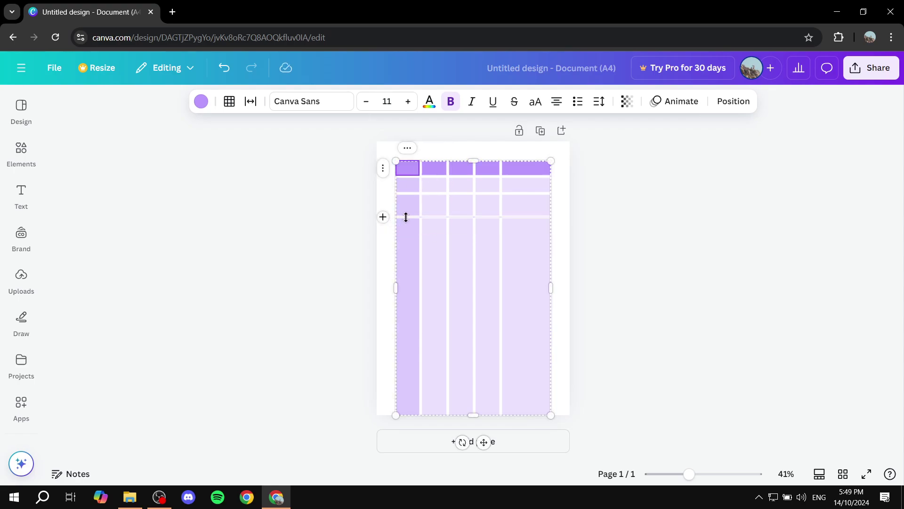
left_click(383, 218)
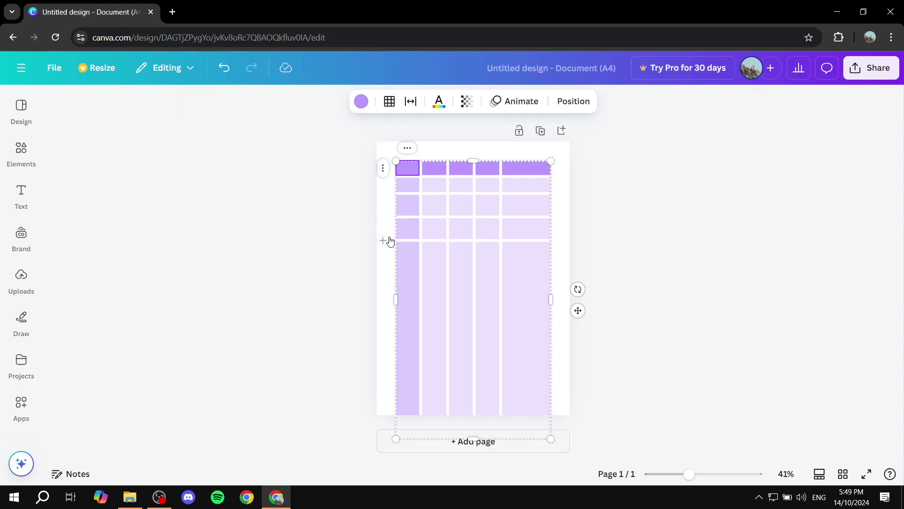
left_click(383, 241)
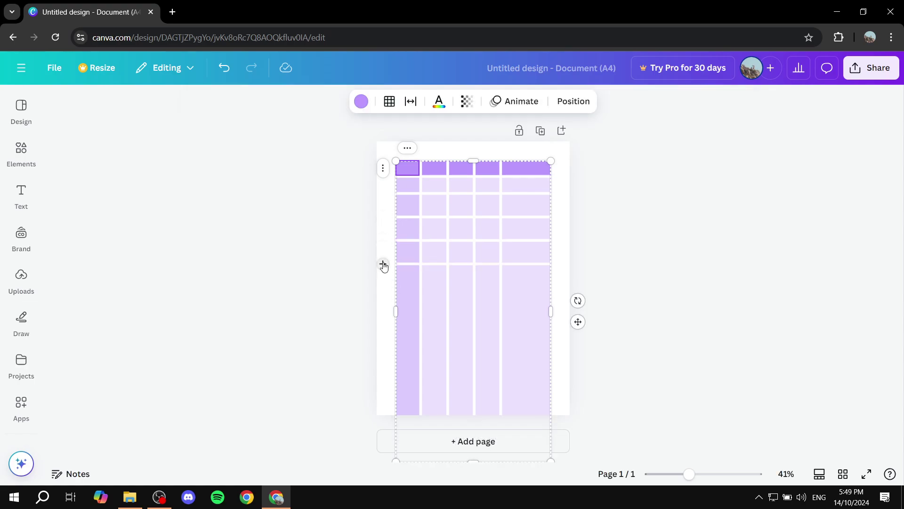
left_click(383, 265)
left_click(383, 287)
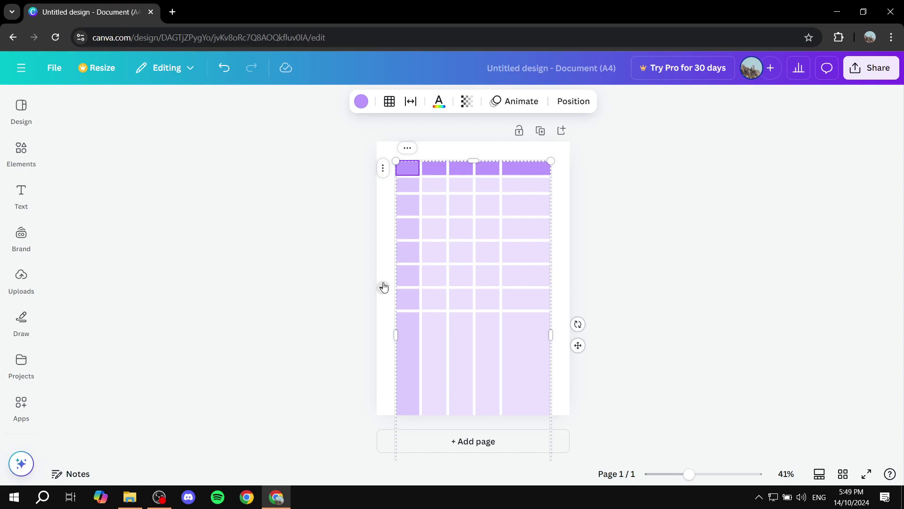
left_click(383, 311)
left_click(383, 335)
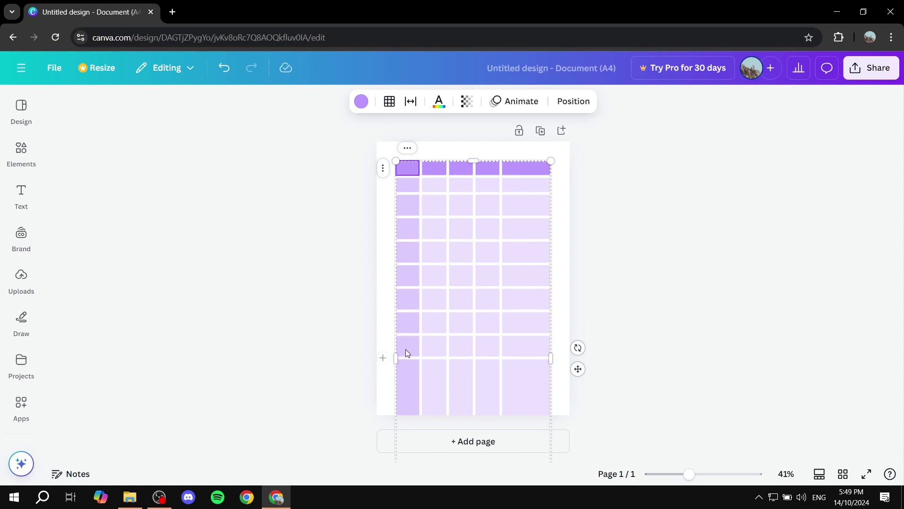
left_click(408, 349)
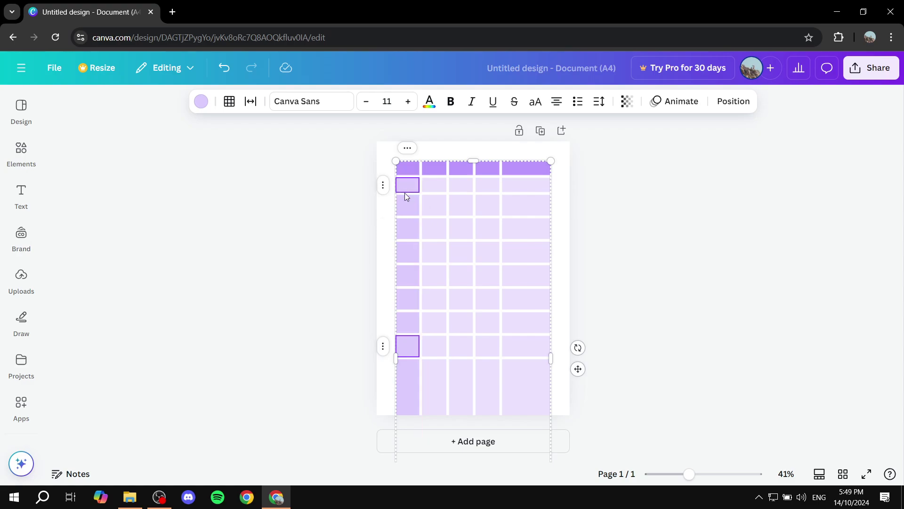
Select the first column's body cells and set their text colour to red
left_click_drag(408, 255, 403, 377)
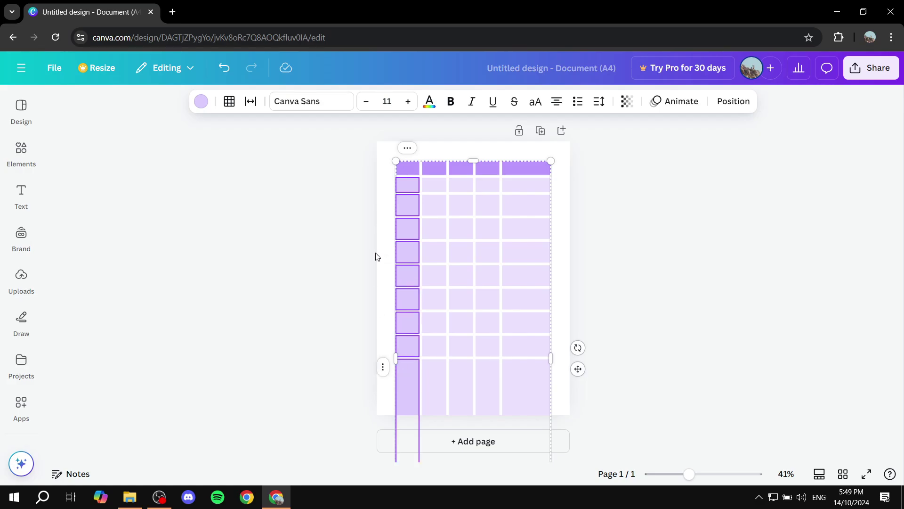
left_click(429, 103)
left_click(134, 199)
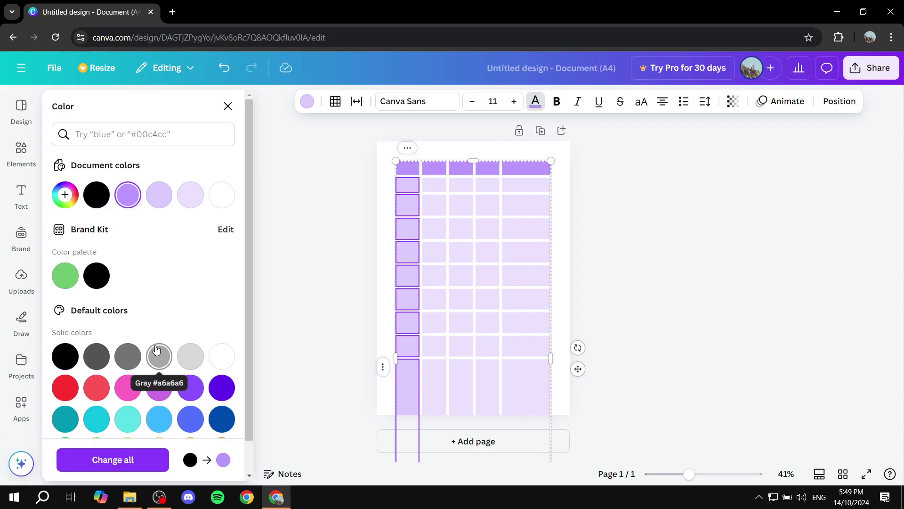
left_click(65, 387)
left_click(131, 461)
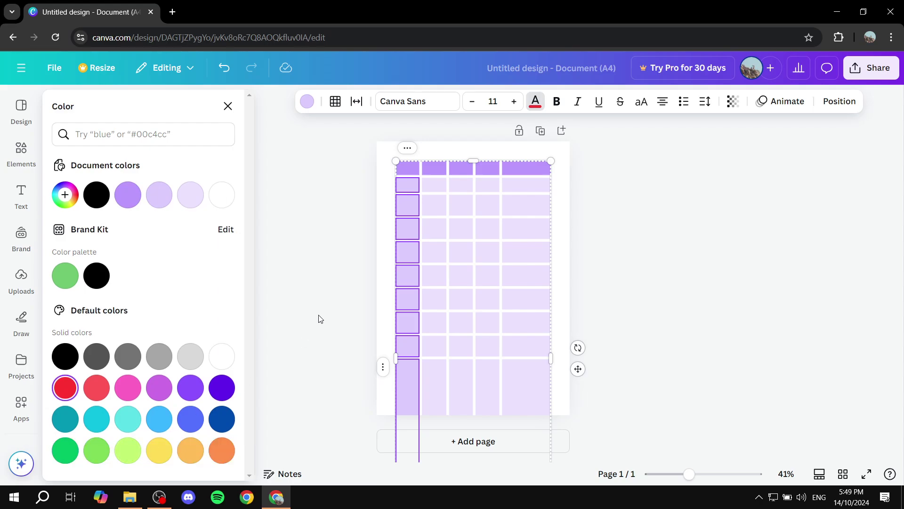
key("Escape")
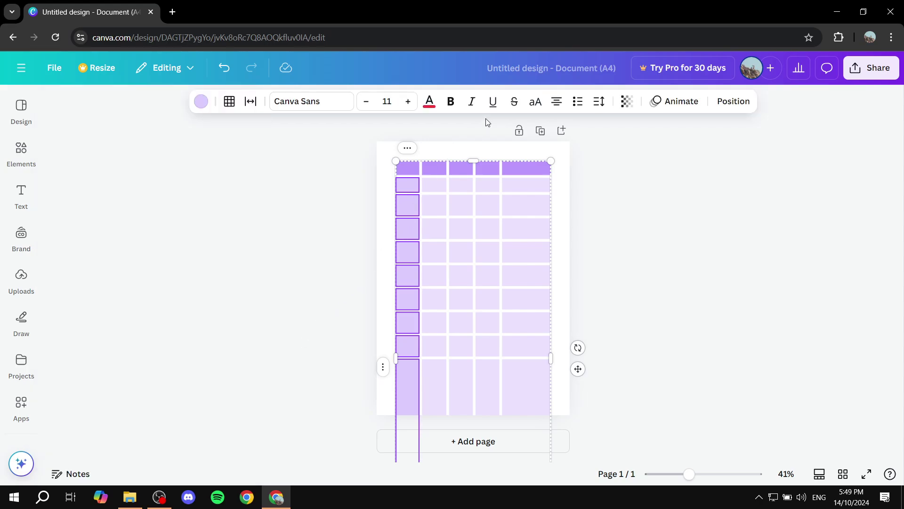
Fill the selected first-column body cells with red
left_click(200, 102)
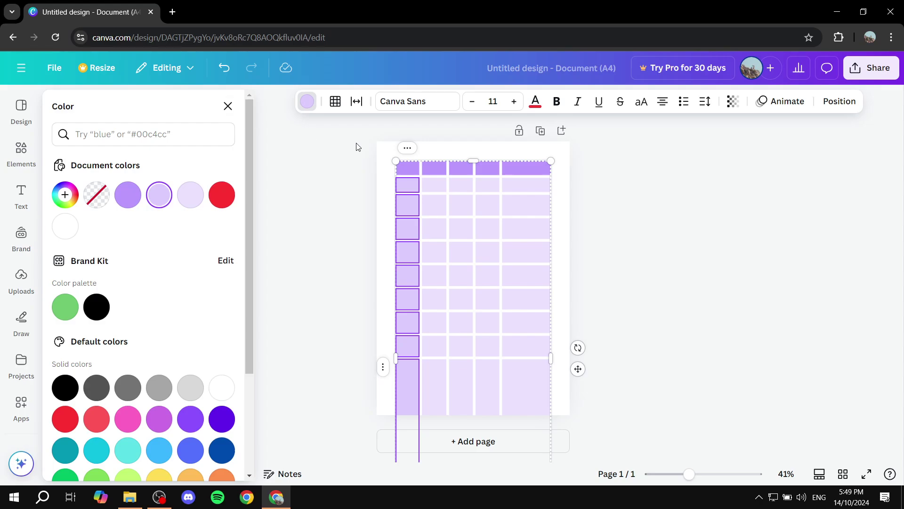
left_click(228, 107)
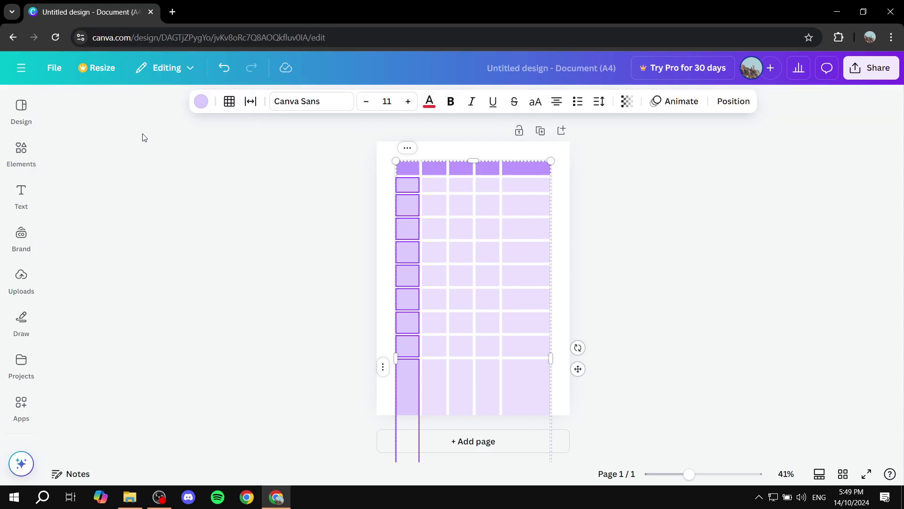
left_click(206, 106)
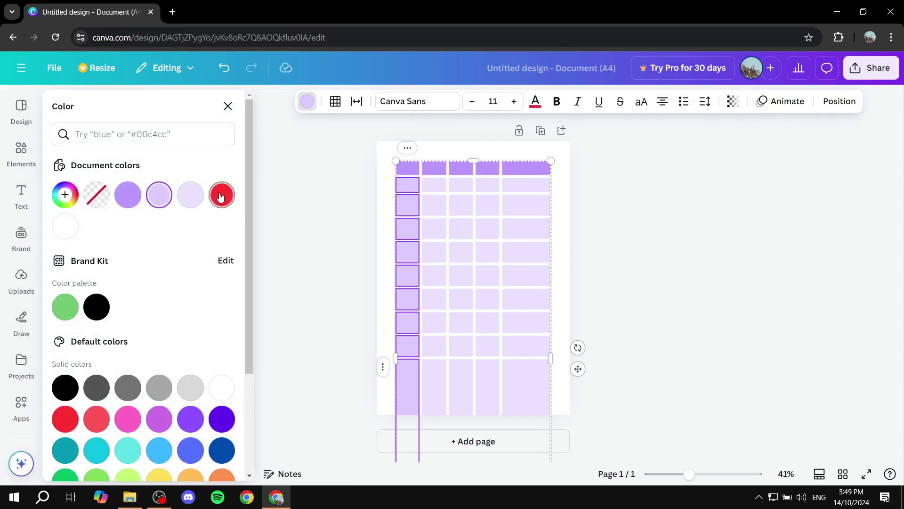
left_click(220, 196)
Fill the header row cells red, including the third header cell left purple
key("Escape")
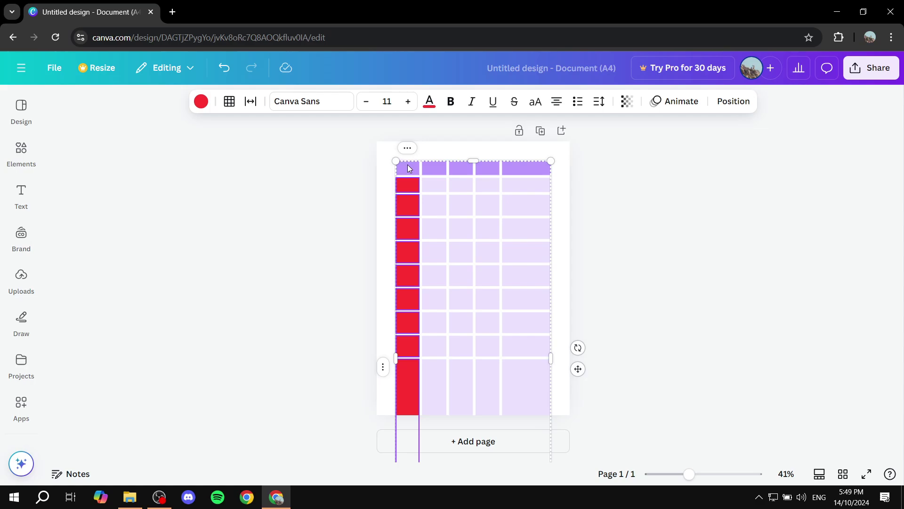
left_click_drag(408, 168, 434, 168)
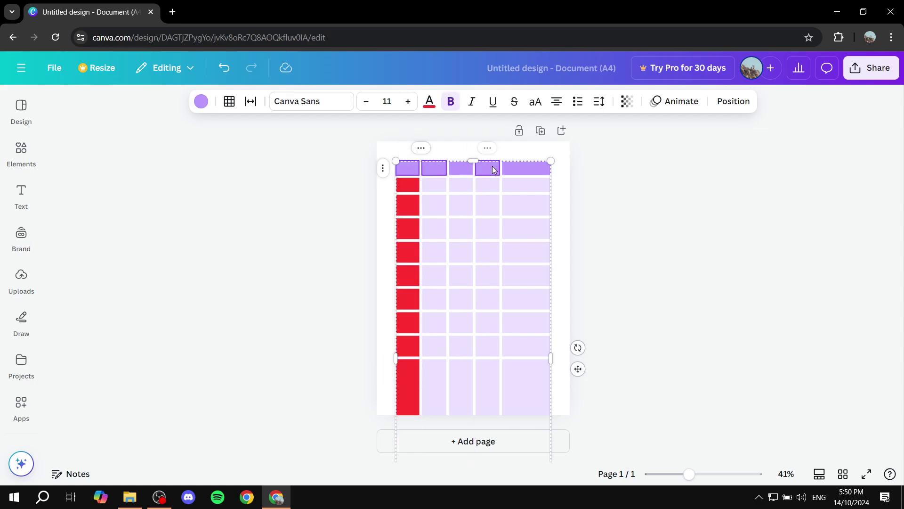
left_click(201, 102)
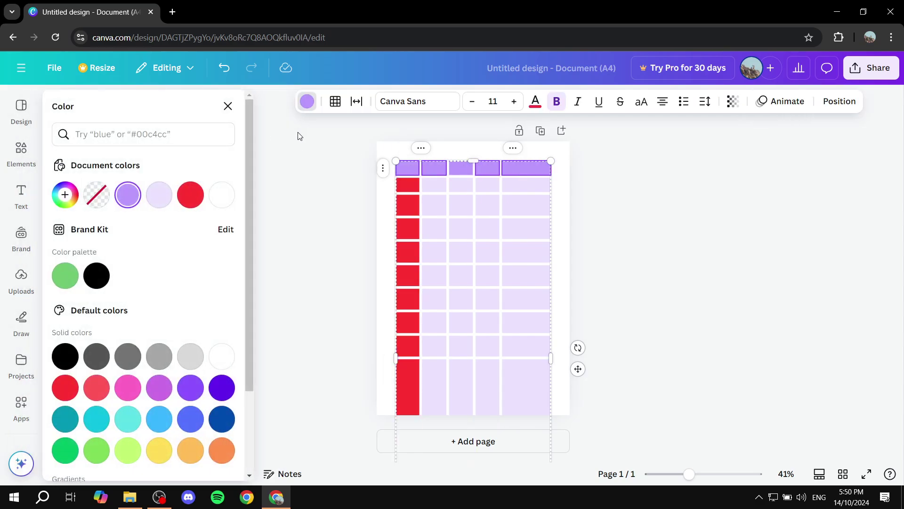
left_click(191, 195)
key("Escape")
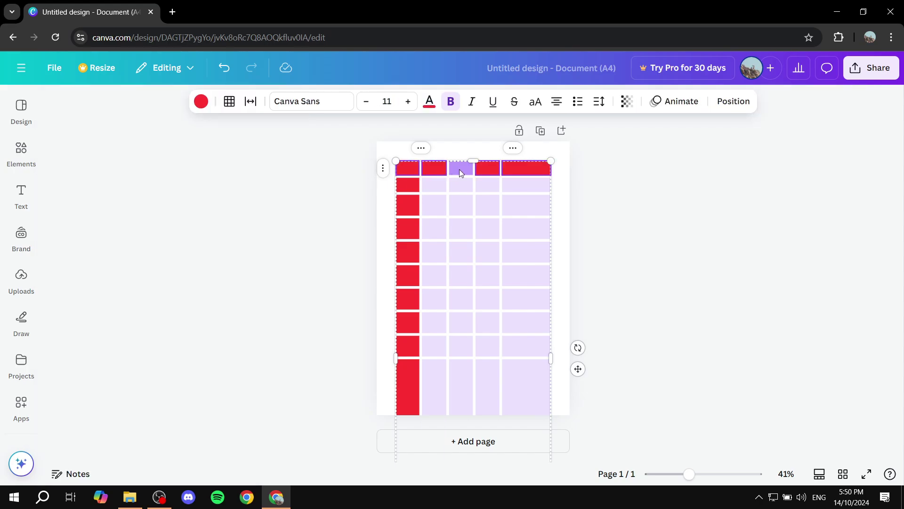
left_click(459, 169)
left_click(201, 101)
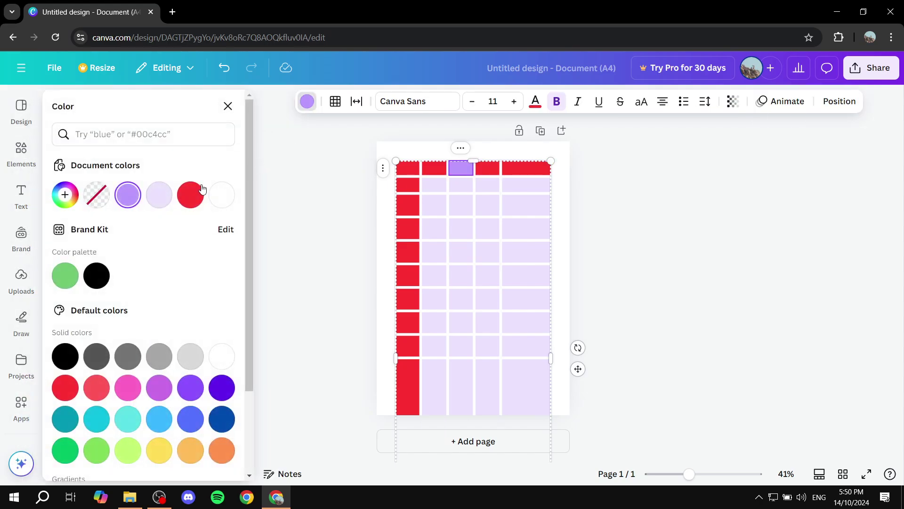
left_click(190, 195)
key("Escape")
left_click(436, 182)
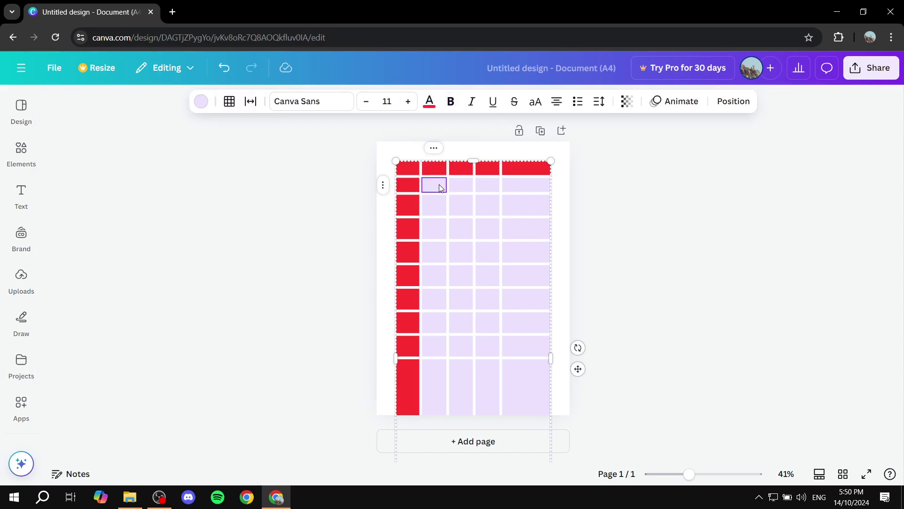
Drag the table up and left so its red header sits flush with the page top
left_click(460, 187)
left_click_drag(437, 190, 518, 192)
left_click_drag(436, 205, 473, 204)
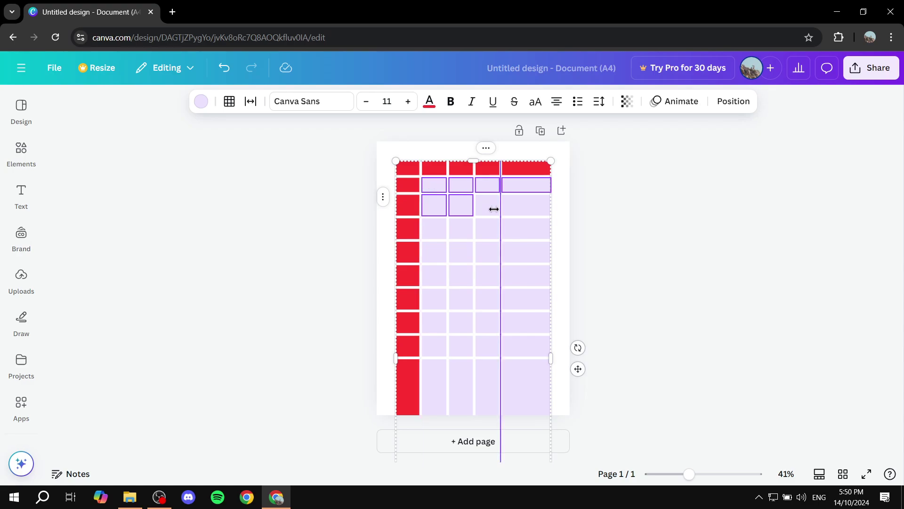
mouse_move(546, 414)
left_mouse_down()
mouse_move(533, 390)
mouse_move(544, 401)
left_mouse_up()
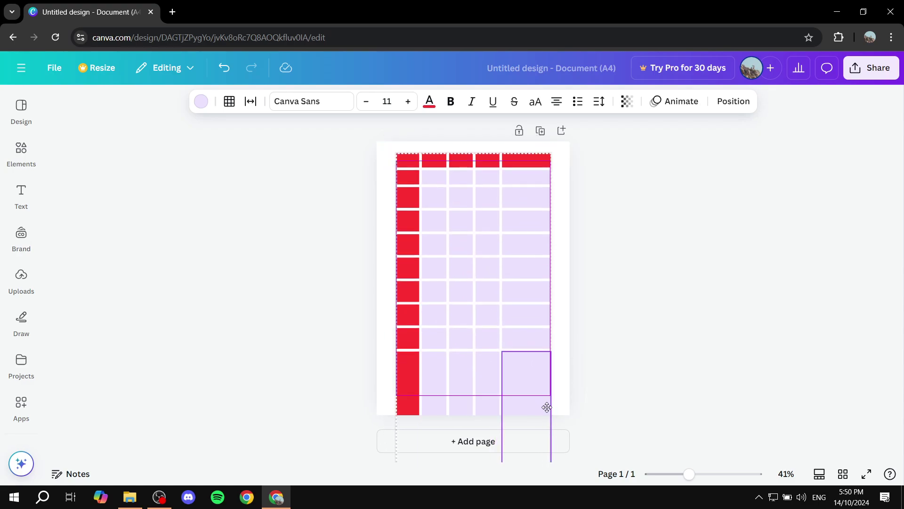
left_click(526, 339)
left_click(513, 267)
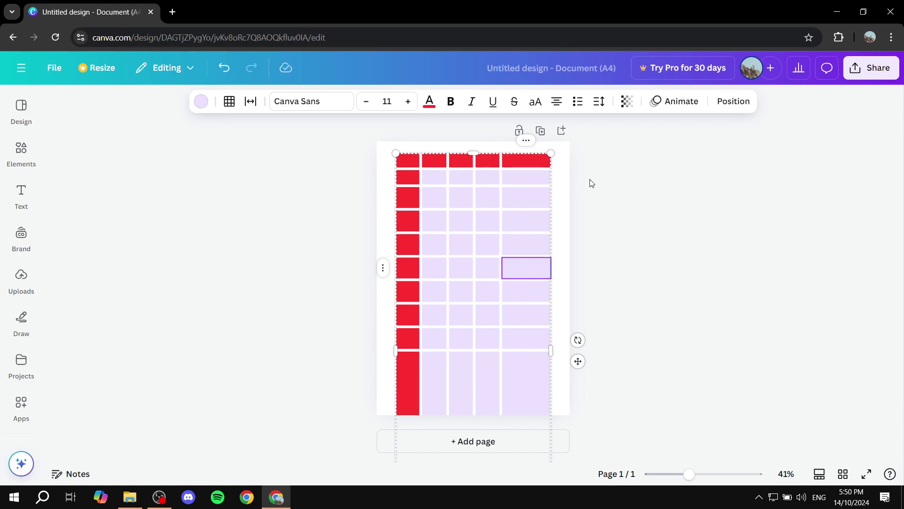
left_click(595, 192)
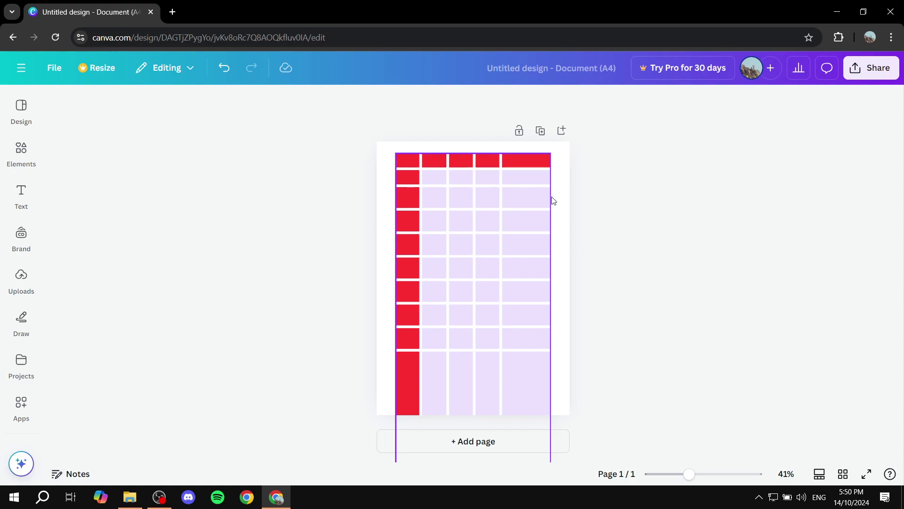
mouse_move(480, 200)
left_mouse_down()
mouse_move(472, 185)
mouse_move(457, 185)
mouse_move(480, 185)
left_mouse_up()
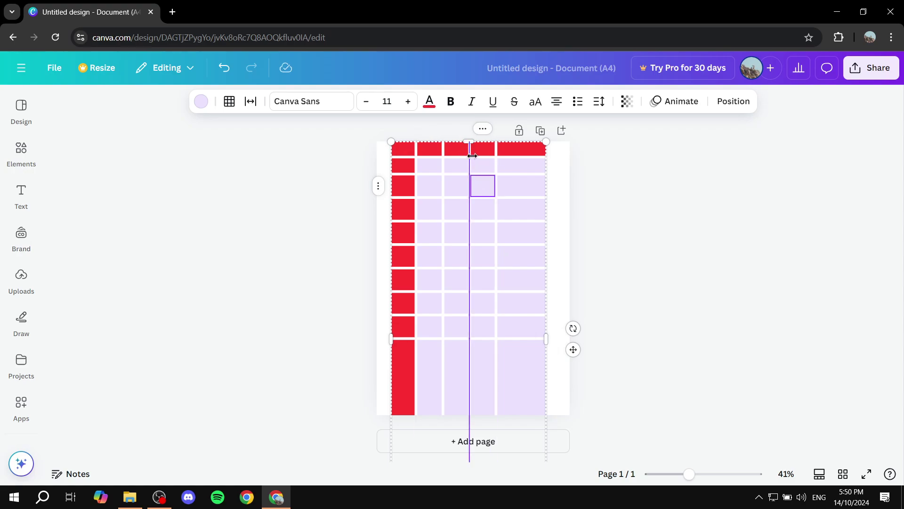
Review the fourth column's options menu, then close it and select a first-column cell
left_click(482, 131)
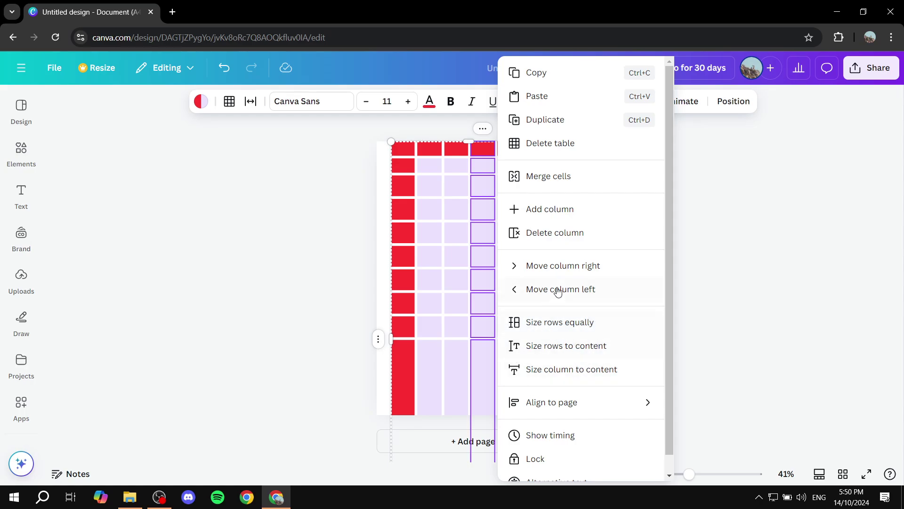
scroll(563, 282, "down", 1)
scroll(584, 275, "up", 1)
left_click(405, 186)
left_click(405, 186)
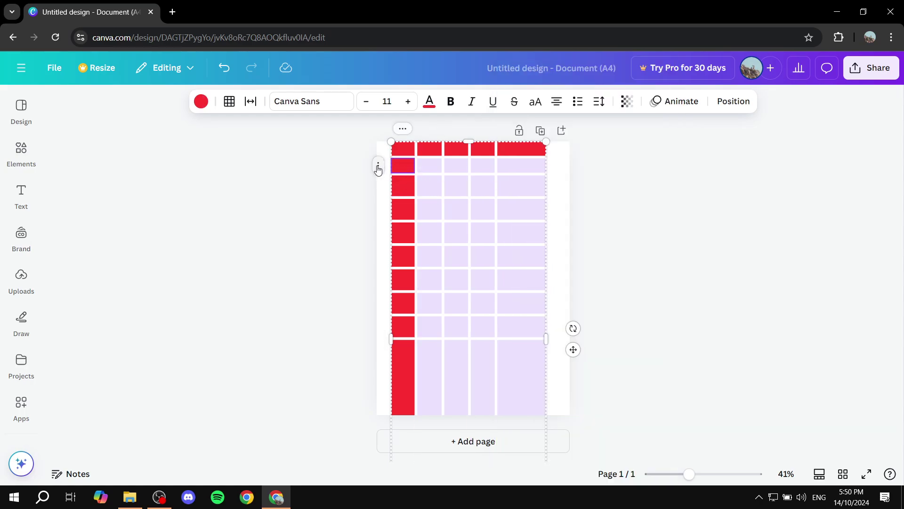
left_click(377, 168)
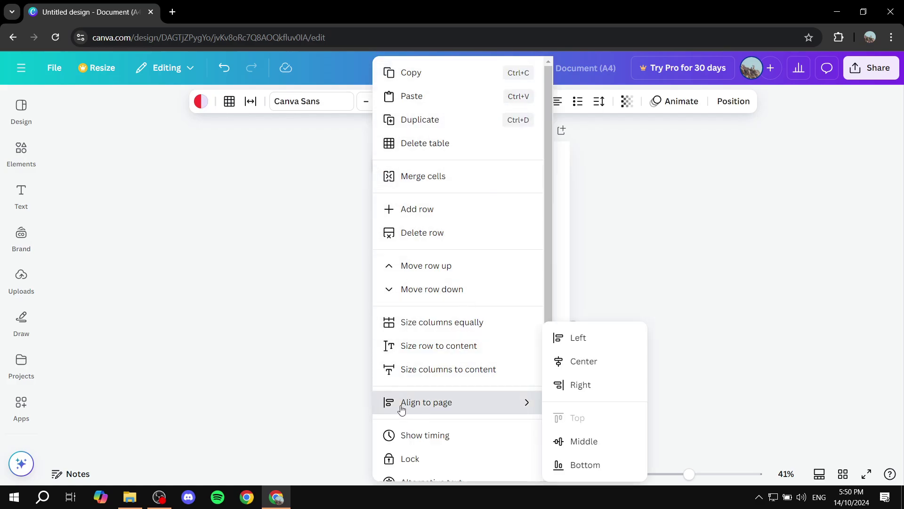
left_click(298, 371)
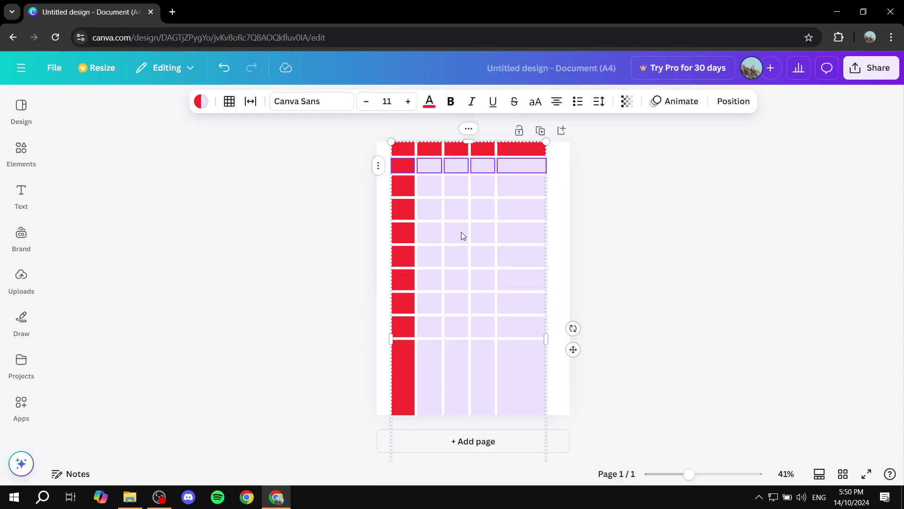